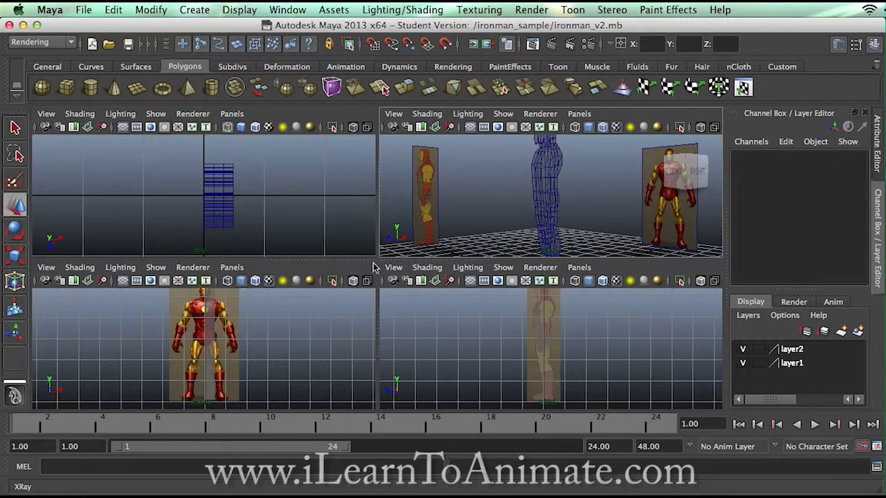
Resize the viewport rows, then maximize the perspective panel to fill the workspace
{"action": "left_click_drag", "start_coordinate": [369, 260], "coordinate": [366, 239]}
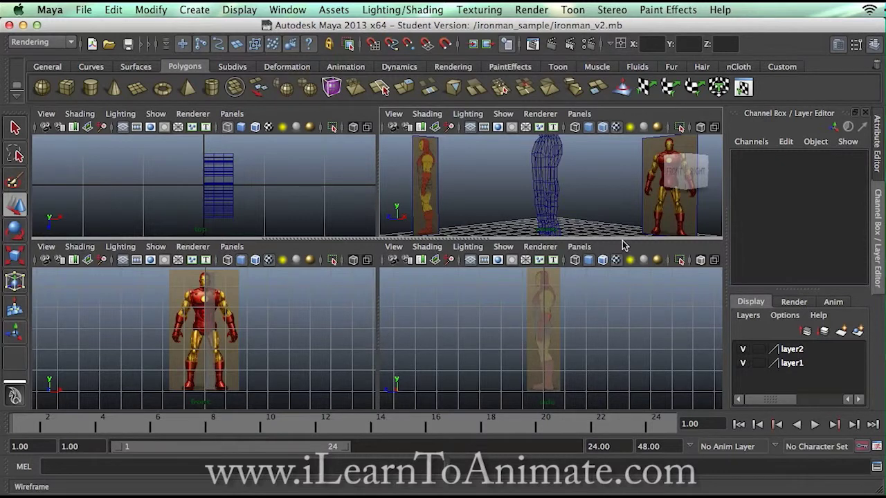
{"action": "left_click_drag", "start_coordinate": [395, 239], "coordinate": [397, 270]}
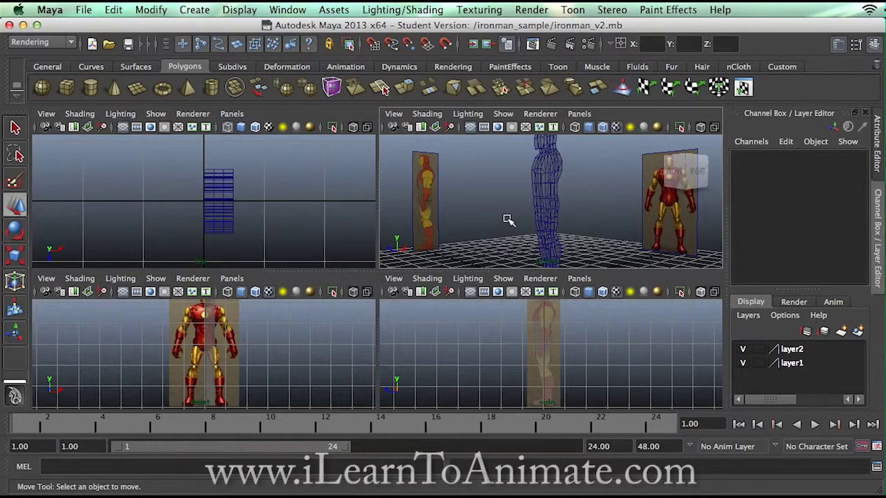
{"action": "key", "text": "space"}
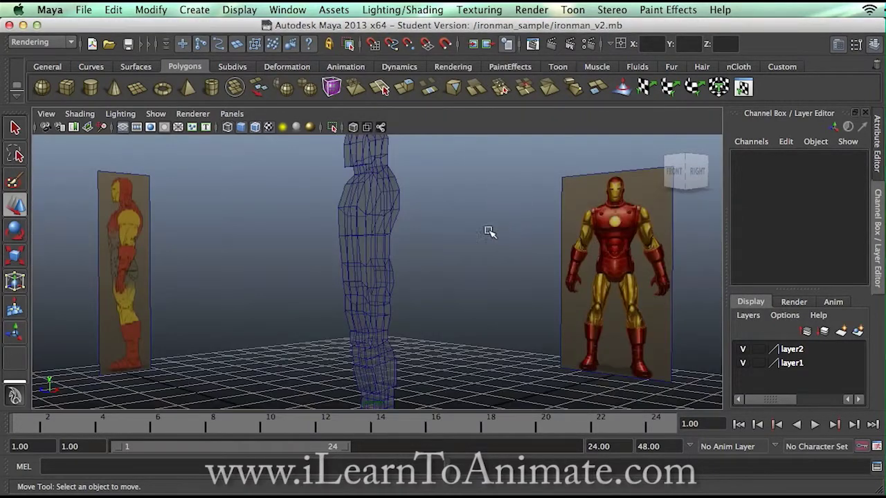
Tumble the perspective camera around the wireframe figure, then restore the four-view layout
{"action": "left_click_drag", "start_coordinate": [460, 246], "coordinate": [485, 245], "text": "alt"}
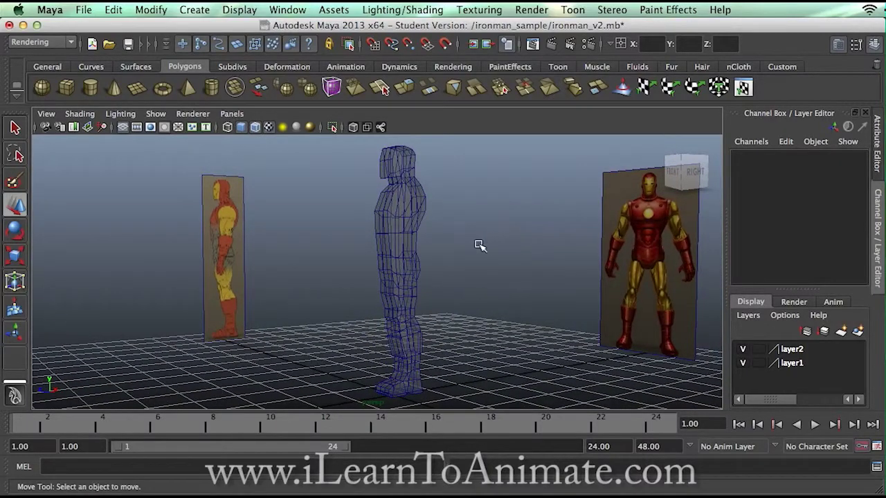
{"action": "key", "text": "space"}
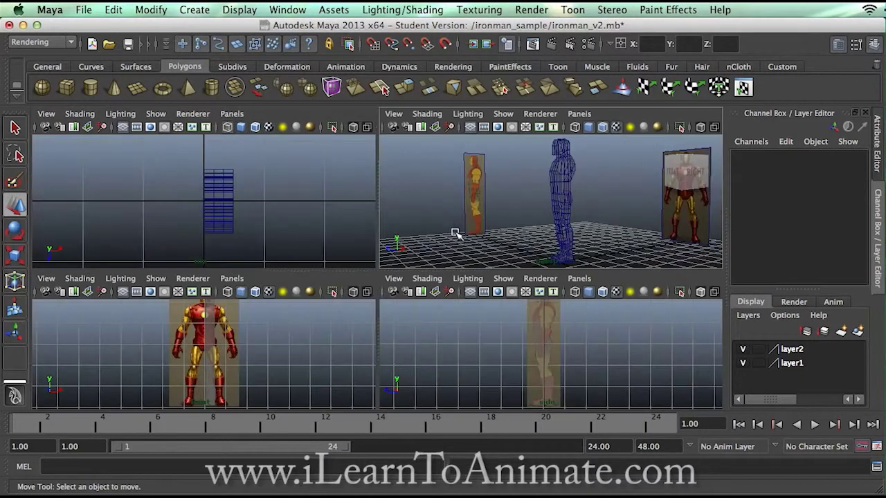
Make the bottom views taller, hide layer2's wireframe body, and zoom the side view to head and torso
{"action": "left_click_drag", "start_coordinate": [379, 269], "coordinate": [385, 222]}
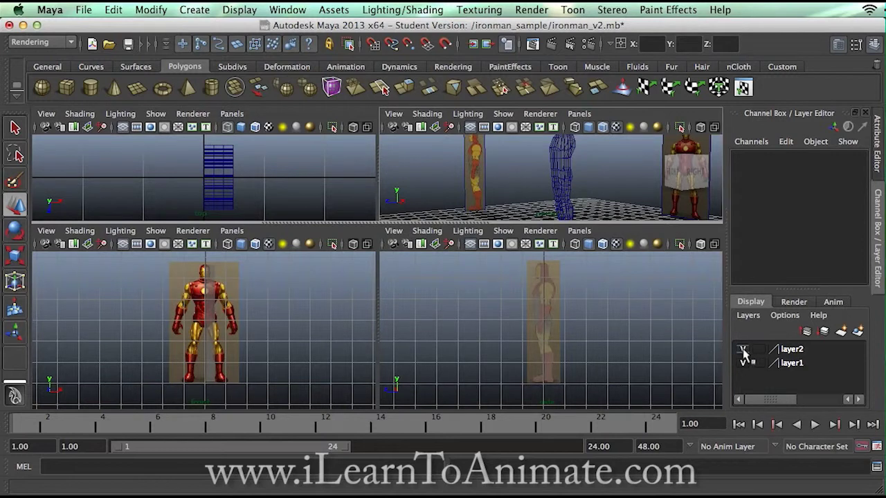
{"action": "left_click", "coordinate": [742, 349]}
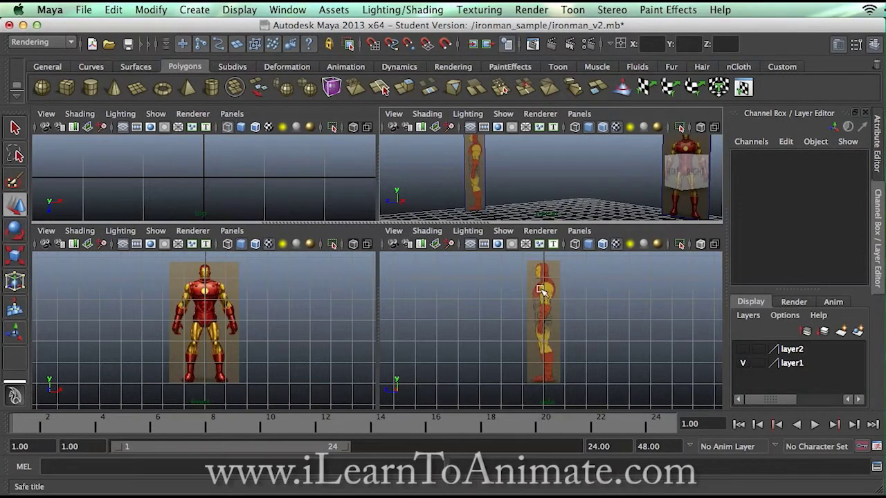
{"action": "left_click", "coordinate": [455, 318]}
{"action": "scroll", "coordinate": [458, 319], "scroll_direction": "up", "scroll_amount": 5}
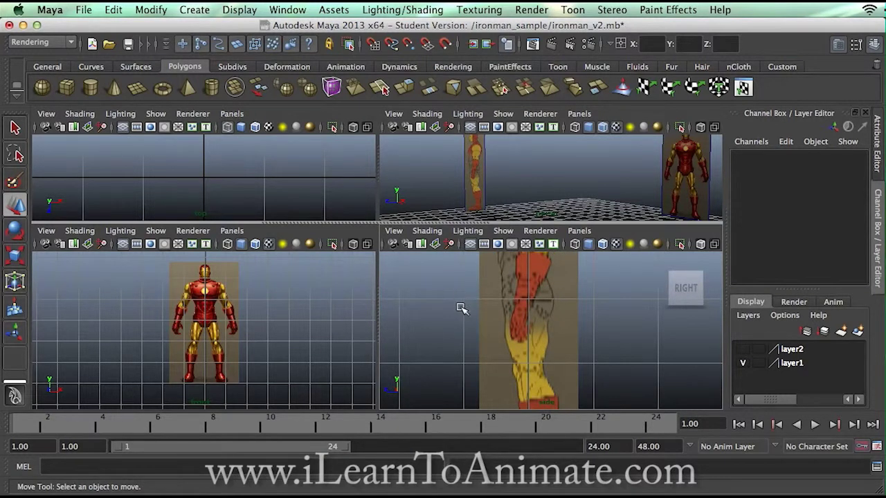
{"action": "middle_click_drag", "start_coordinate": [468, 321], "coordinate": [522, 482], "text": "alt"}
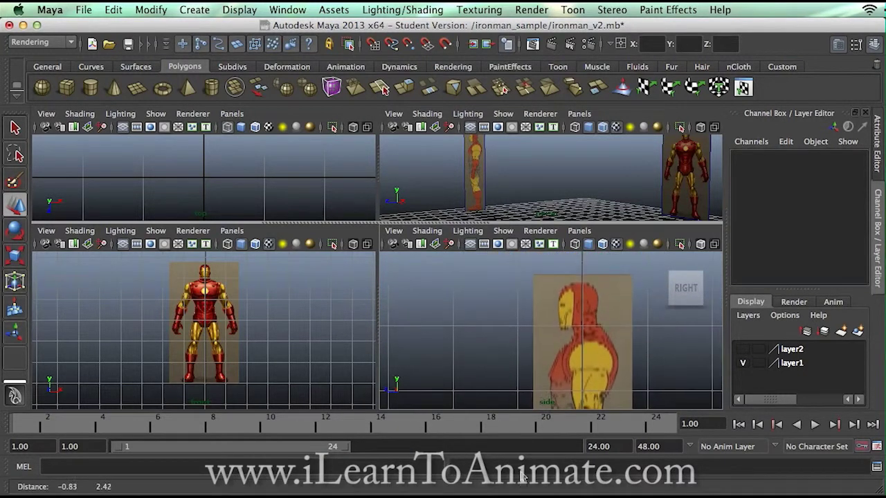
Zoom the front view in to frame Iron Man's head and chest
{"action": "left_click", "coordinate": [277, 301]}
{"action": "scroll", "coordinate": [307, 350], "scroll_direction": "up", "scroll_amount": 5}
{"action": "scroll", "coordinate": [311, 348], "scroll_direction": "up", "scroll_amount": 3}
{"action": "middle_click_drag", "start_coordinate": [310, 348], "coordinate": [286, 316], "text": "alt"}
{"action": "middle_click_drag", "start_coordinate": [269, 287], "coordinate": [228, 311], "text": "alt"}
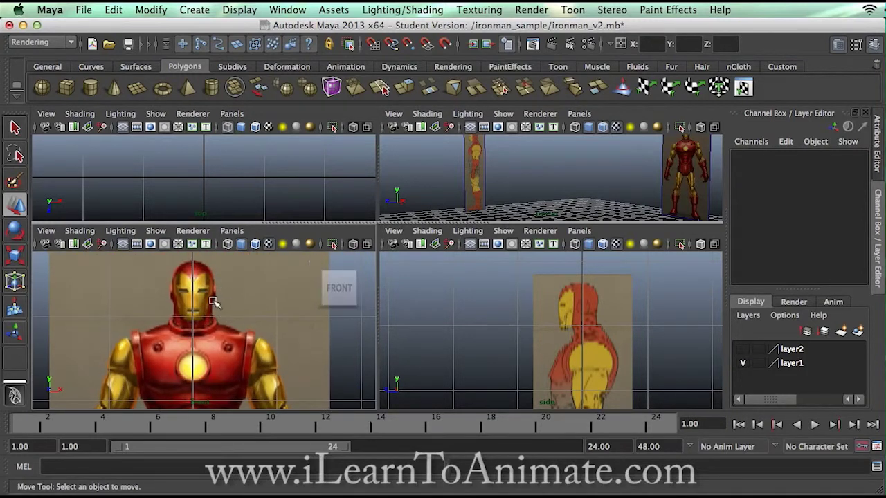
Switch both the front and side views to the Viewport 2.0 renderer
{"action": "left_click", "coordinate": [207, 234]}
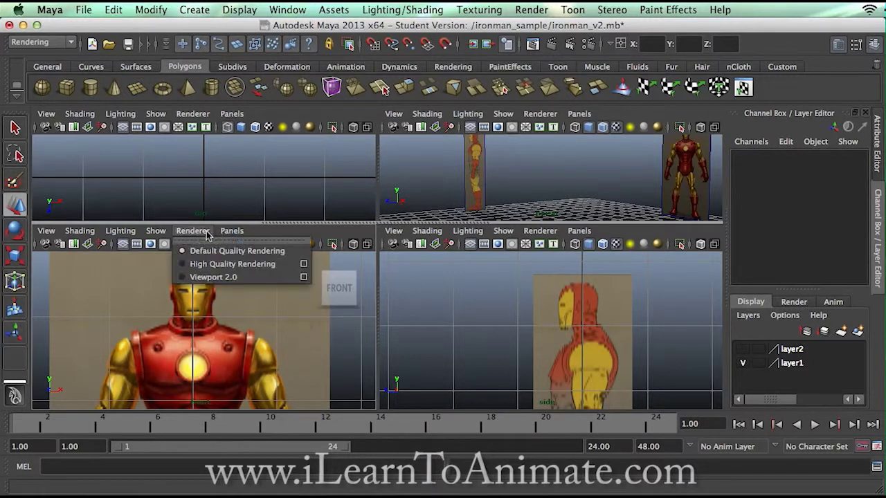
{"action": "left_click", "coordinate": [195, 277]}
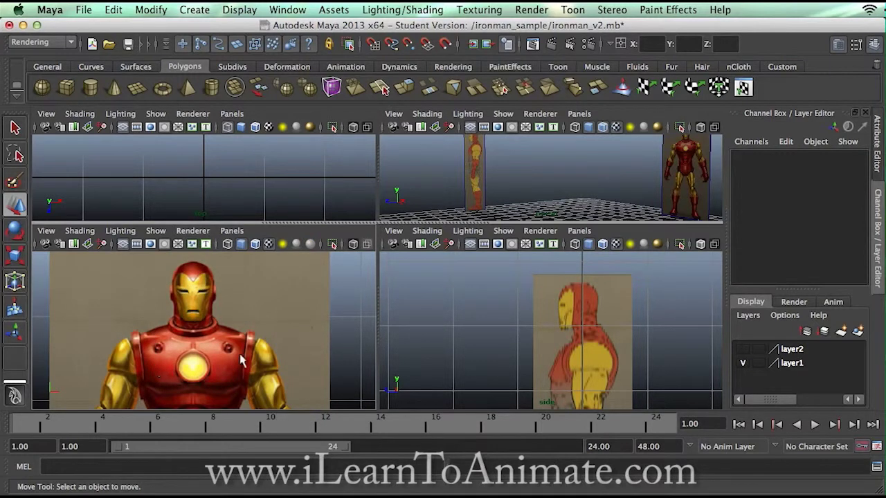
{"action": "left_click", "coordinate": [553, 234]}
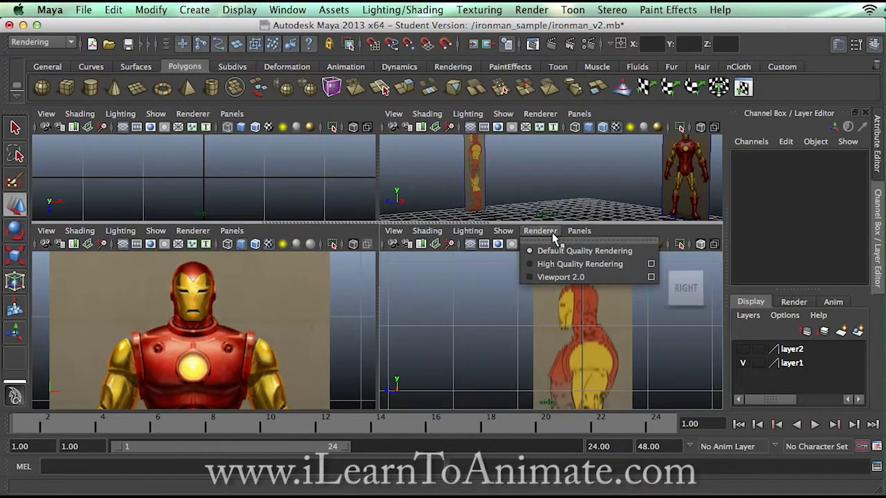
{"action": "left_click", "coordinate": [559, 278]}
Pan and zoom the side view to show the full-length side reference
{"action": "middle_click_drag", "start_coordinate": [625, 348], "coordinate": [587, 307], "text": "alt"}
{"action": "scroll", "coordinate": [593, 303], "scroll_direction": "up", "scroll_amount": 5}
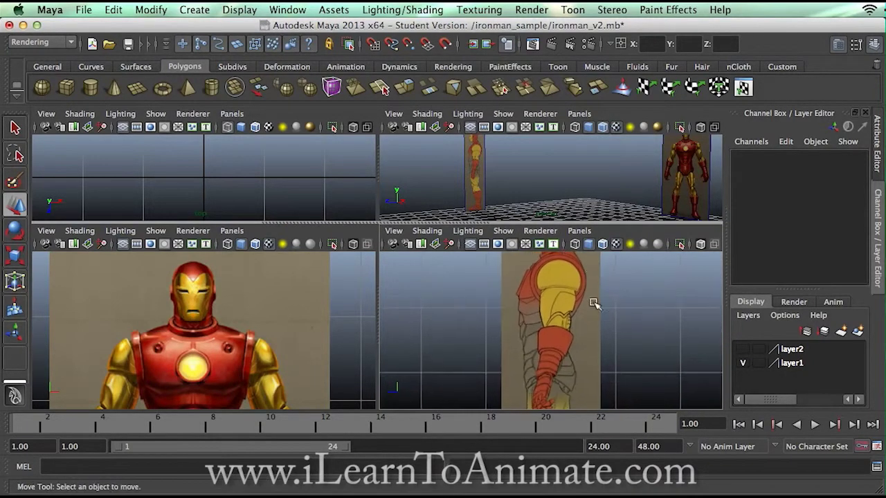
{"action": "middle_click_drag", "start_coordinate": [593, 336], "coordinate": [590, 267], "text": "alt"}
{"action": "scroll", "coordinate": [588, 264], "scroll_direction": "down", "scroll_amount": 3}
{"action": "scroll", "coordinate": [593, 341], "scroll_direction": "down", "scroll_amount": 5}
{"action": "scroll", "coordinate": [602, 347], "scroll_direction": "down", "scroll_amount": 3}
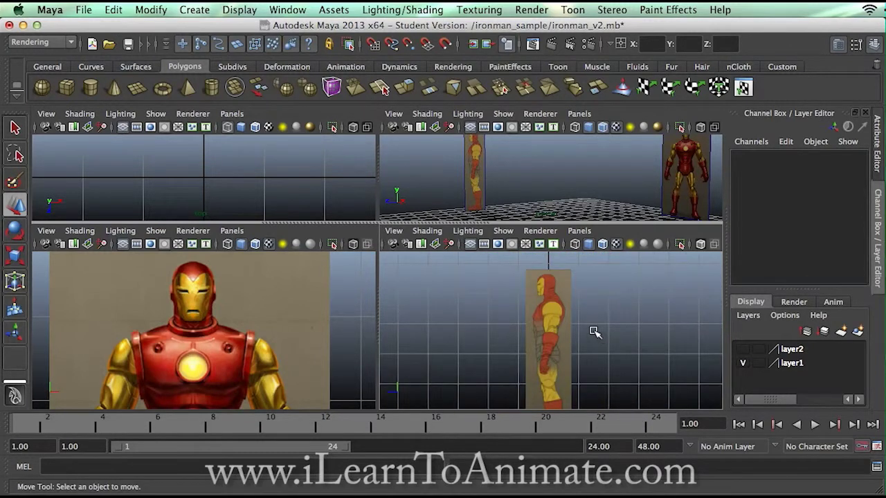
{"action": "left_click_drag", "start_coordinate": [556, 205], "coordinate": [538, 184], "text": "alt"}
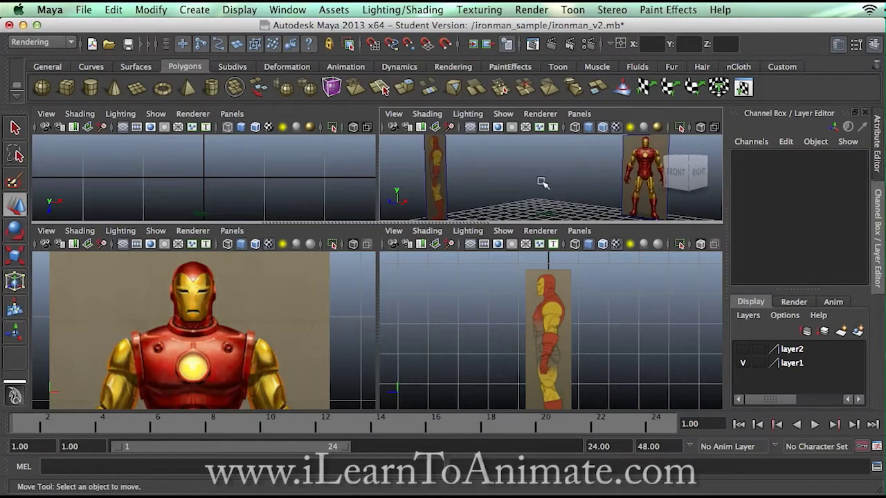
{"action": "left_click_drag", "start_coordinate": [406, 155], "coordinate": [465, 171]}
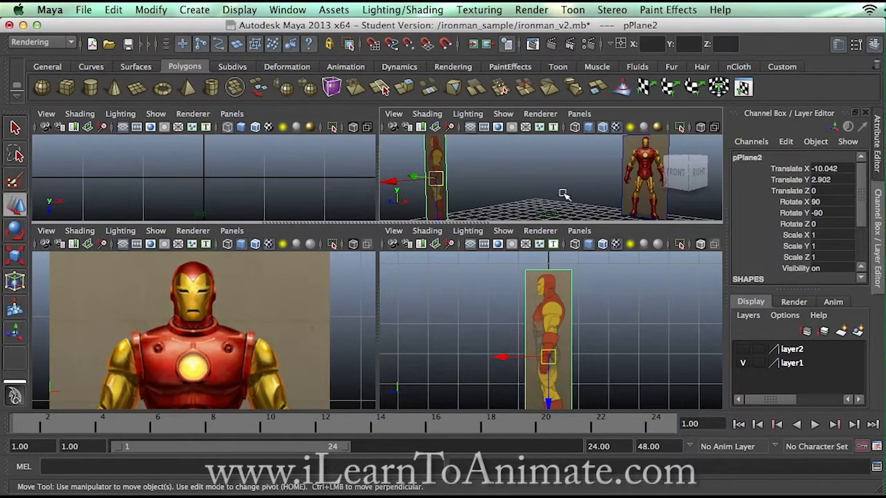
{"action": "left_click", "coordinate": [646, 191]}
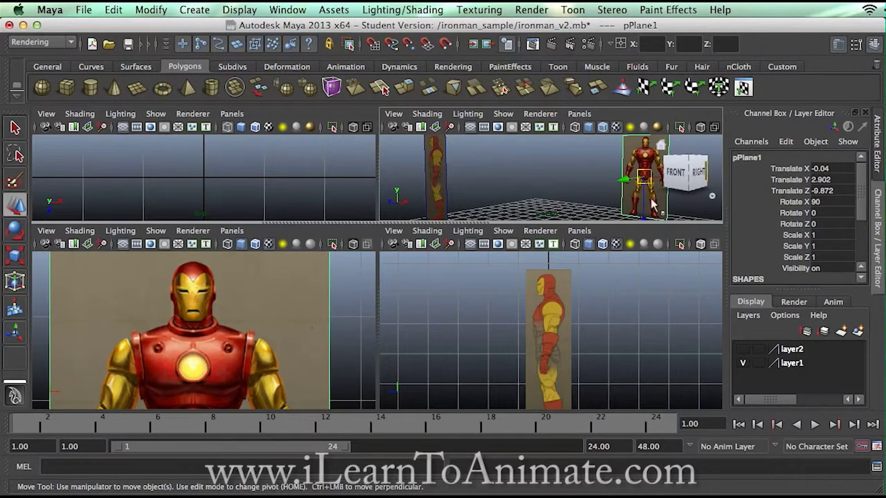
{"action": "left_click", "coordinate": [742, 363]}
{"action": "left_click", "coordinate": [742, 363]}
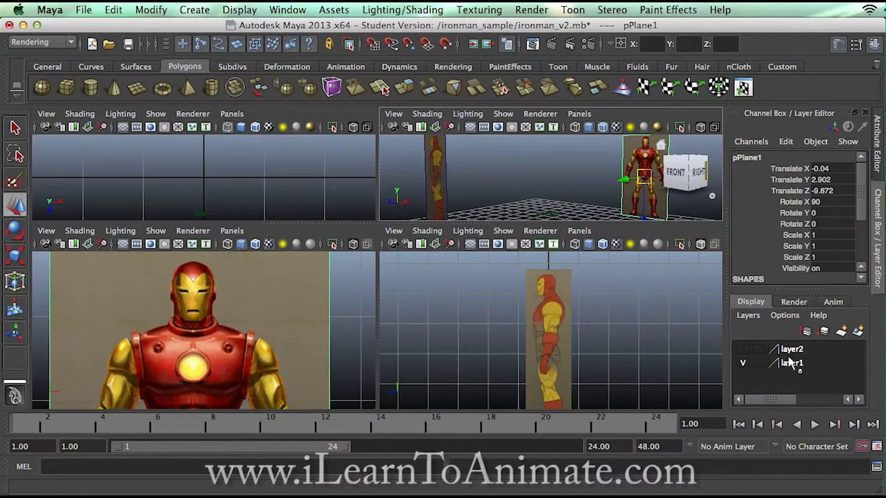
{"action": "left_click", "coordinate": [401, 158]}
{"action": "left_click", "coordinate": [629, 191]}
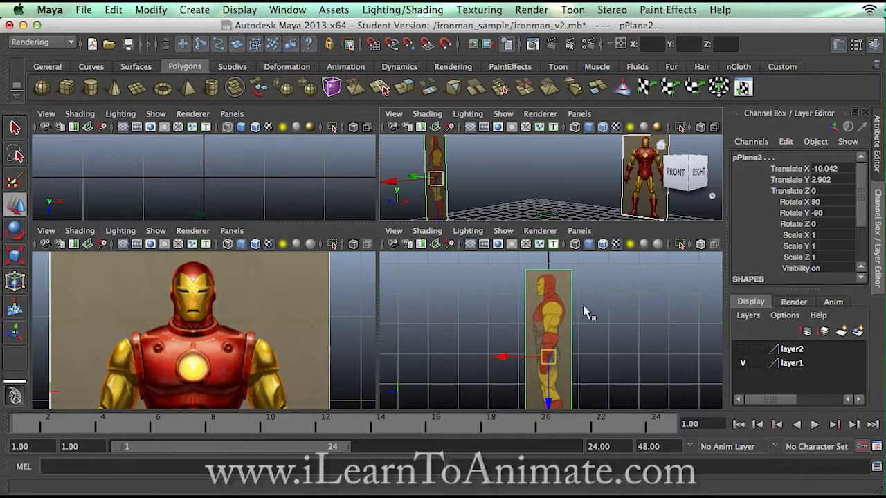
{"action": "left_click", "coordinate": [603, 316]}
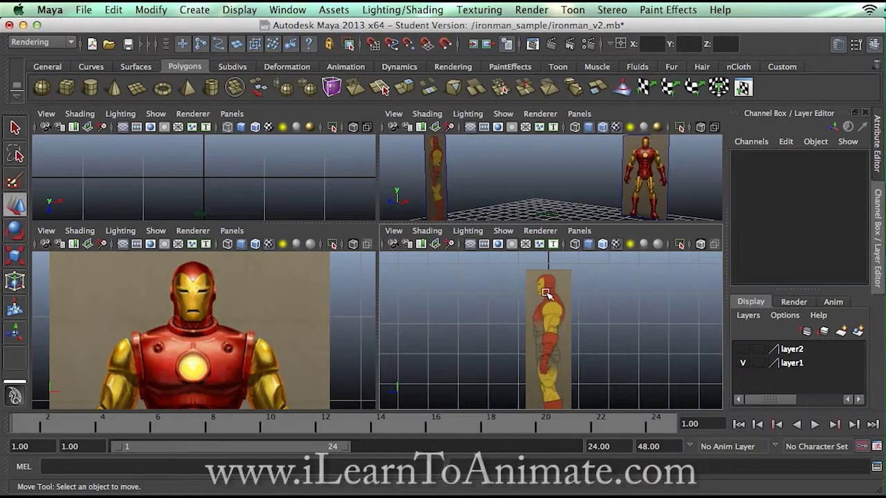
{"action": "left_click", "coordinate": [635, 181]}
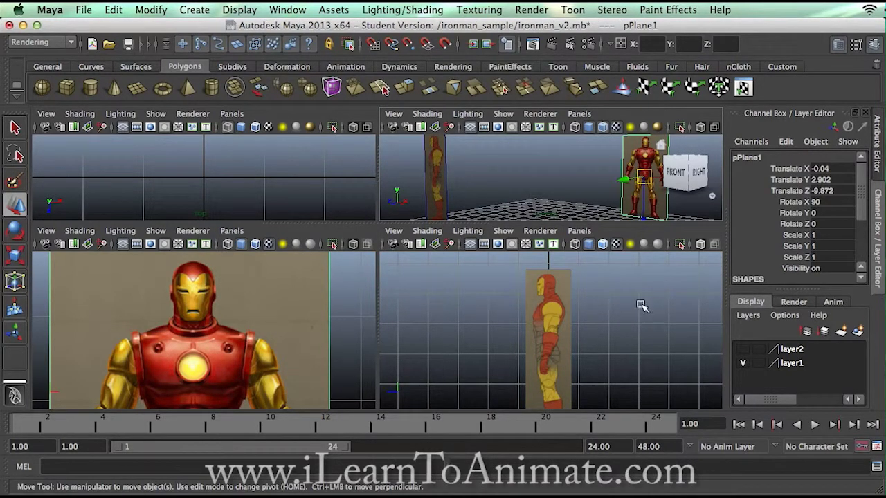
{"action": "left_click", "coordinate": [759, 363]}
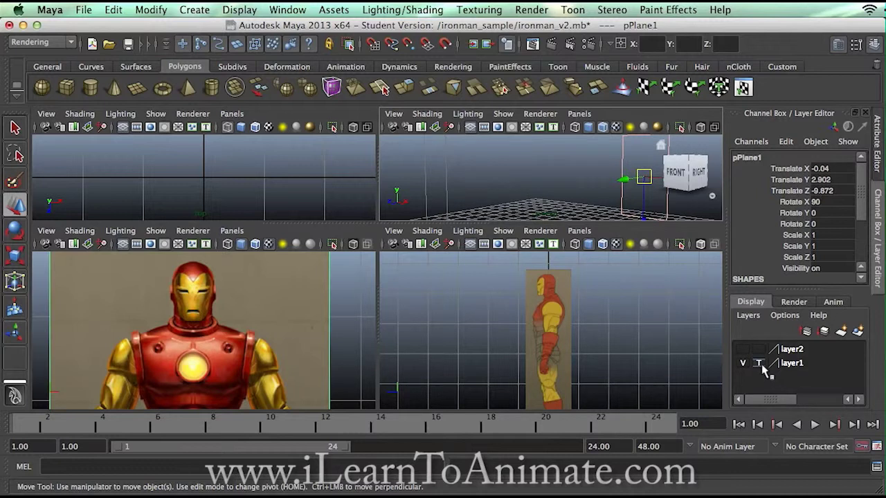
{"action": "left_click", "coordinate": [759, 364]}
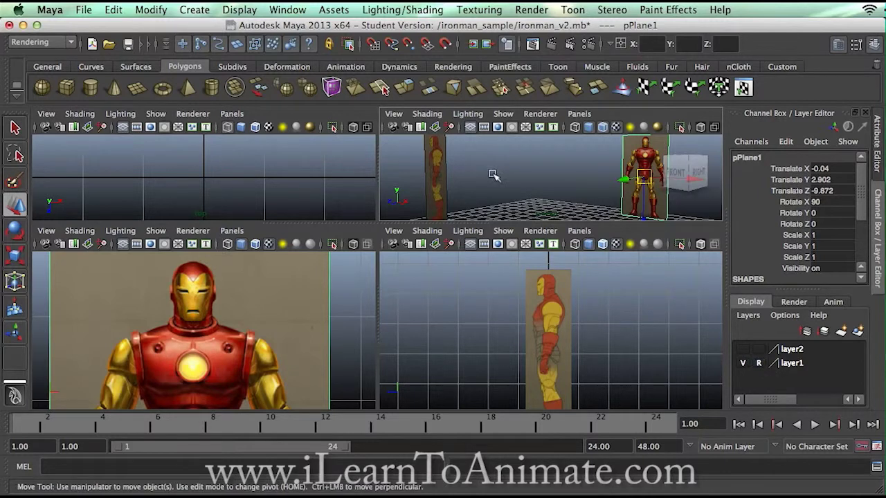
{"action": "left_click", "coordinate": [556, 197]}
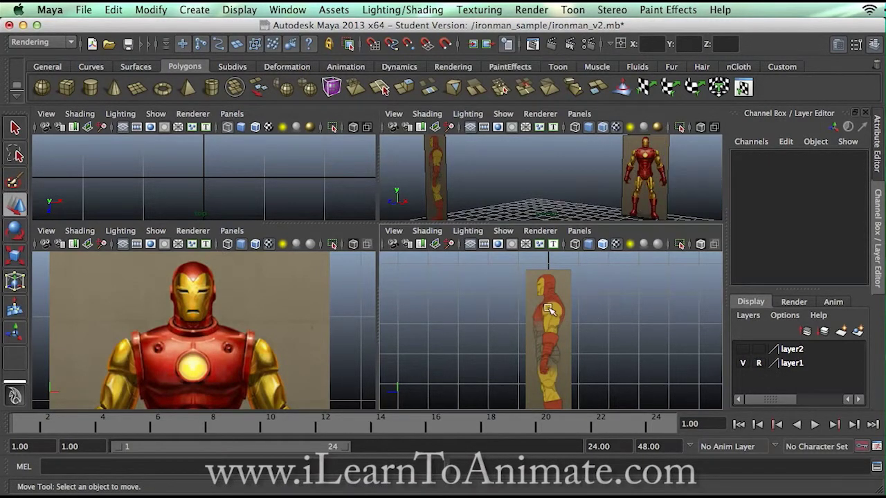
{"action": "left_click", "coordinate": [307, 302]}
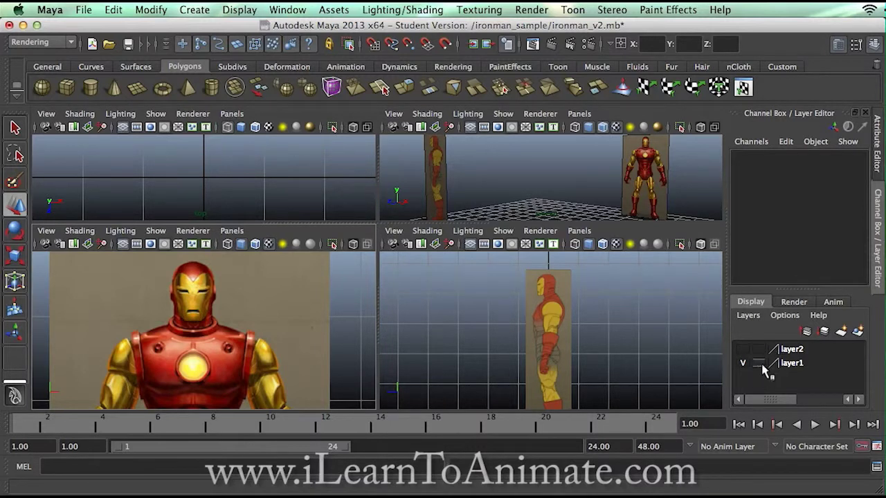
{"action": "left_click", "coordinate": [561, 310]}
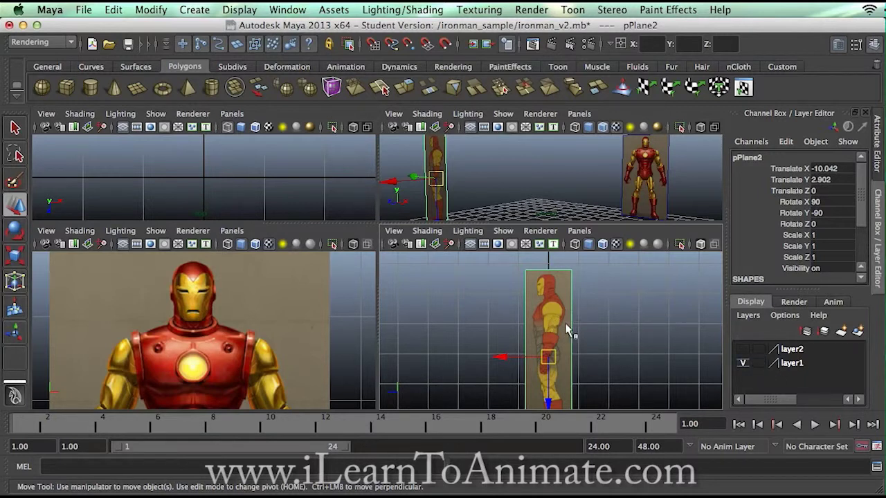
Set layer1 back to reference display and deselect the side reference plane
{"action": "left_click", "coordinate": [759, 364]}
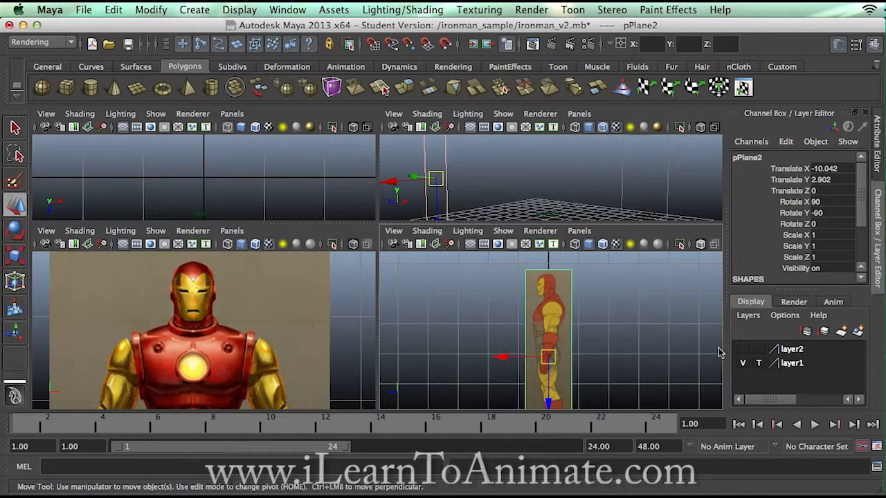
{"action": "left_click", "coordinate": [758, 363]}
{"action": "left_click", "coordinate": [616, 314]}
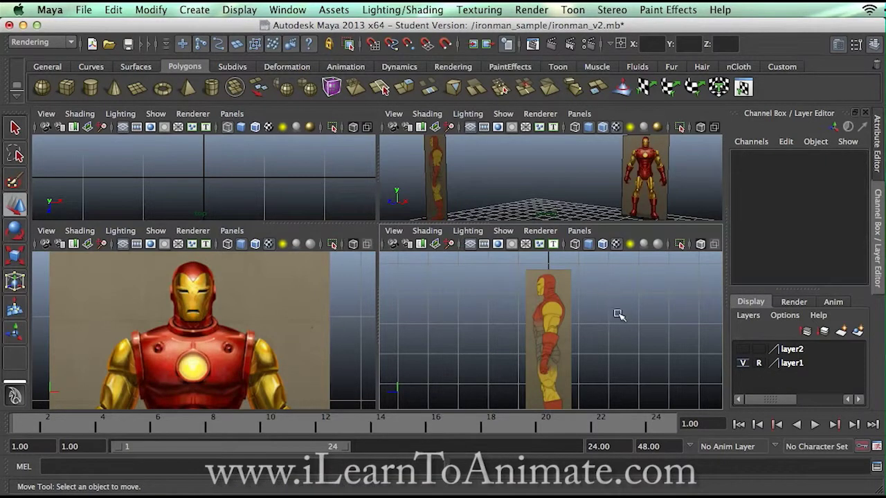
{"action": "middle_click_drag", "start_coordinate": [613, 344], "coordinate": [603, 289], "text": "alt"}
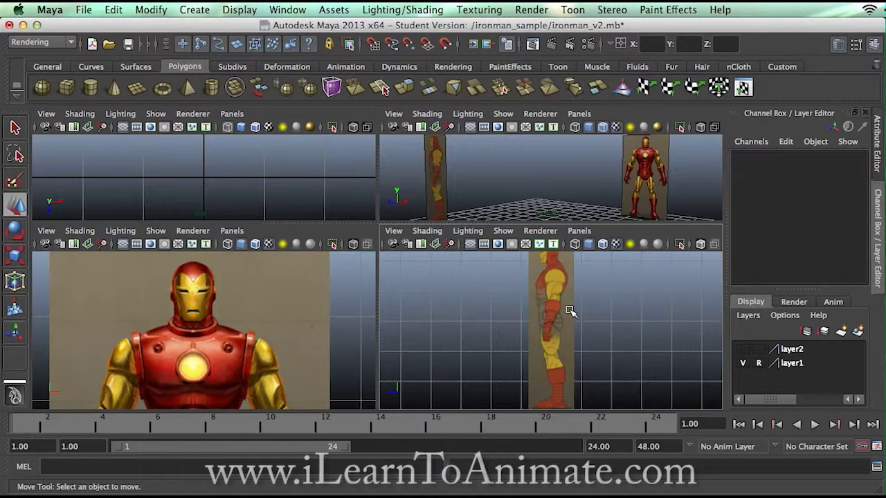
Centre the Iron Man plane in the side view, then enlarge the front and side panels side by side
{"action": "key", "text": "space"}
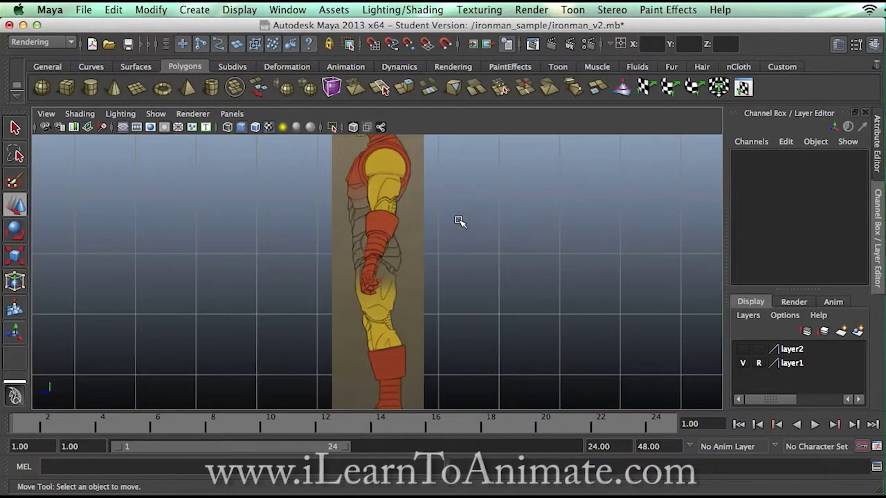
{"action": "scroll", "coordinate": [461, 218], "scroll_direction": "down", "scroll_amount": 5}
{"action": "middle_click_drag", "start_coordinate": [456, 222], "coordinate": [472, 249], "text": "alt"}
{"action": "scroll", "coordinate": [475, 249], "scroll_direction": "up", "scroll_amount": 4}
{"action": "middle_click_drag", "start_coordinate": [491, 282], "coordinate": [477, 322], "text": "alt"}
{"action": "scroll", "coordinate": [422, 249], "scroll_direction": "up", "scroll_amount": 2}
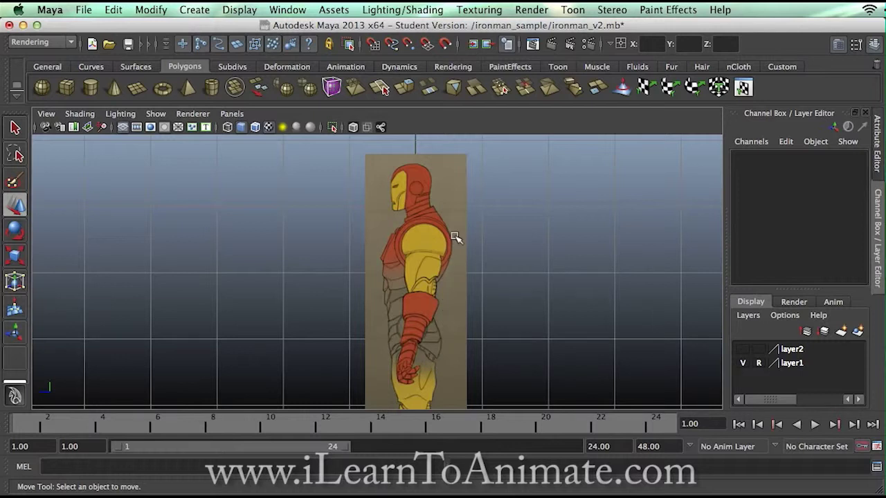
{"action": "key", "text": "space"}
{"action": "left_click_drag", "start_coordinate": [377, 223], "coordinate": [387, 135]}
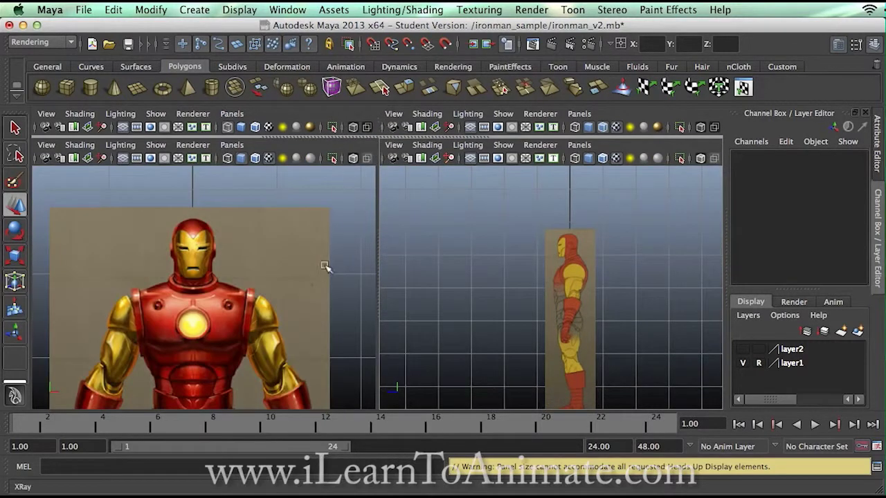
Pan and zoom the front and side views, nudging the side reference image upward
{"action": "middle_click_drag", "start_coordinate": [250, 292], "coordinate": [290, 243], "text": "alt"}
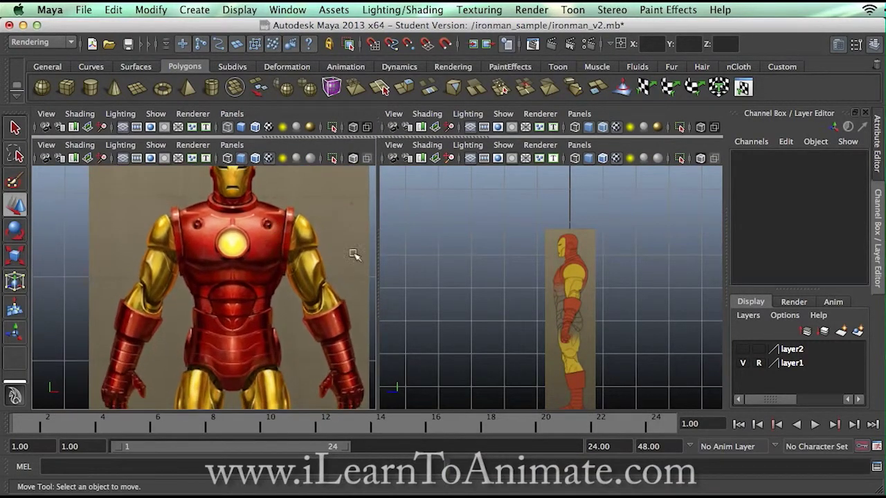
{"action": "middle_click_drag", "start_coordinate": [597, 339], "coordinate": [542, 293], "text": "alt"}
{"action": "scroll", "coordinate": [545, 295], "scroll_direction": "up", "scroll_amount": 3}
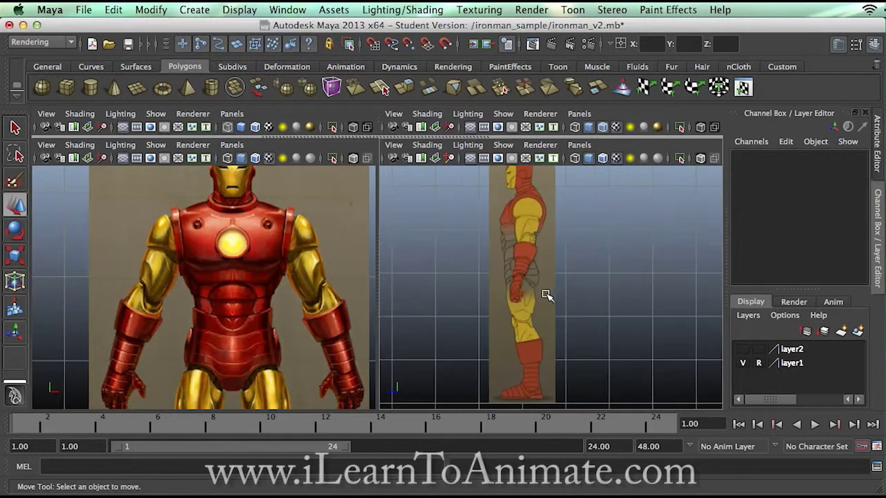
{"action": "scroll", "coordinate": [547, 293], "scroll_direction": "down", "scroll_amount": 2}
{"action": "scroll", "coordinate": [557, 307], "scroll_direction": "up", "scroll_amount": 4}
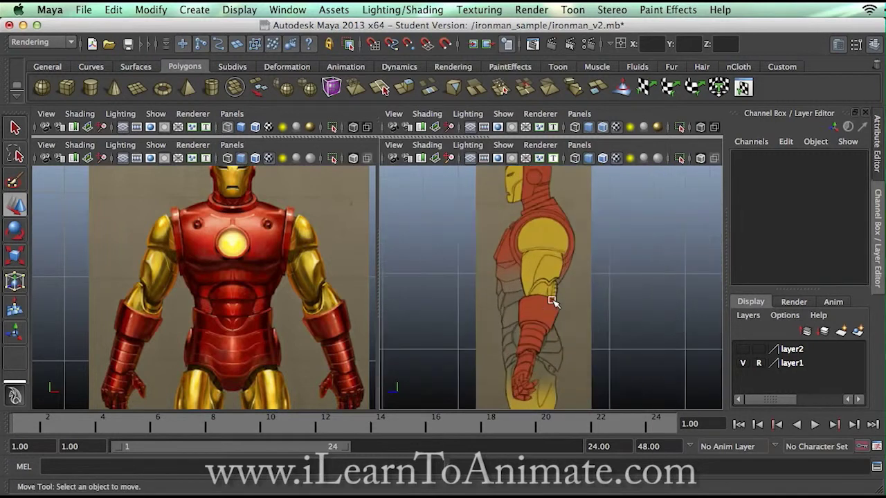
{"action": "middle_click_drag", "start_coordinate": [573, 293], "coordinate": [574, 288], "text": "alt"}
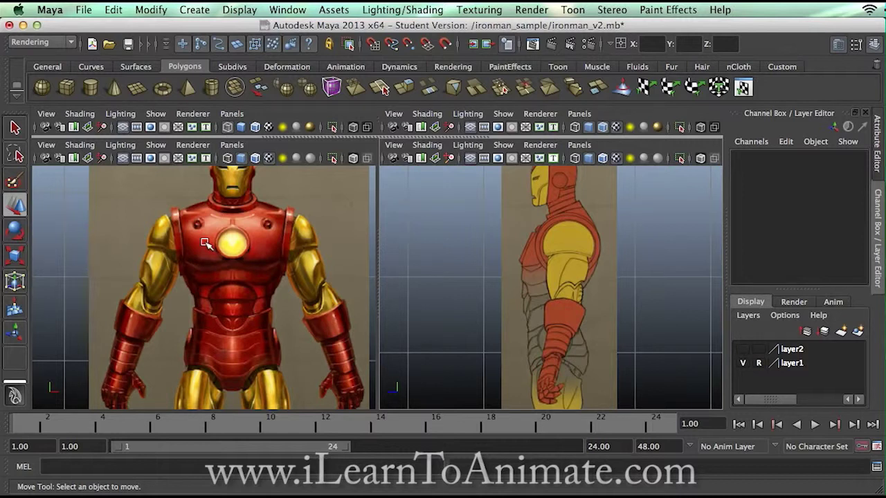
Look down the front reference to the legs, then reframe it on the head and chest
{"action": "mouse_move", "coordinate": [286, 347]}
{"action": "middle_mouse_down", "text": "alt"}
{"action": "mouse_move", "coordinate": [267, 180]}
{"action": "mouse_move", "coordinate": [258, 270]}
{"action": "mouse_move", "coordinate": [272, 368]}
{"action": "mouse_move", "coordinate": [280, 346]}
{"action": "middle_mouse_up", "text": "alt"}
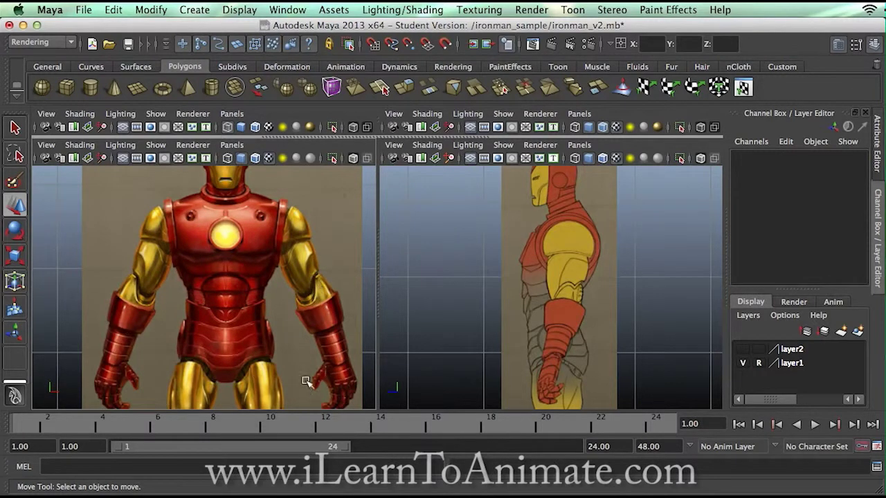
{"action": "middle_click_drag", "start_coordinate": [305, 377], "coordinate": [254, 224], "text": "alt"}
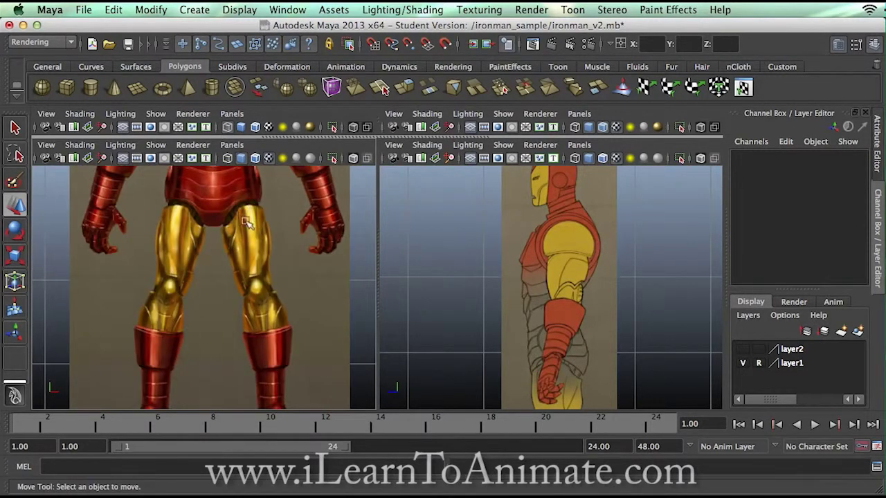
{"action": "key", "text": "bracketleft"}
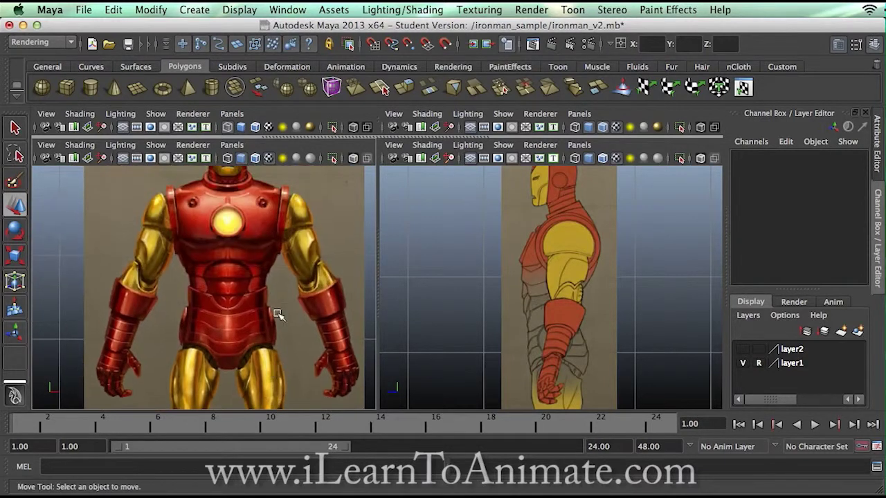
{"action": "middle_click_drag", "start_coordinate": [283, 235], "coordinate": [296, 303], "text": "alt"}
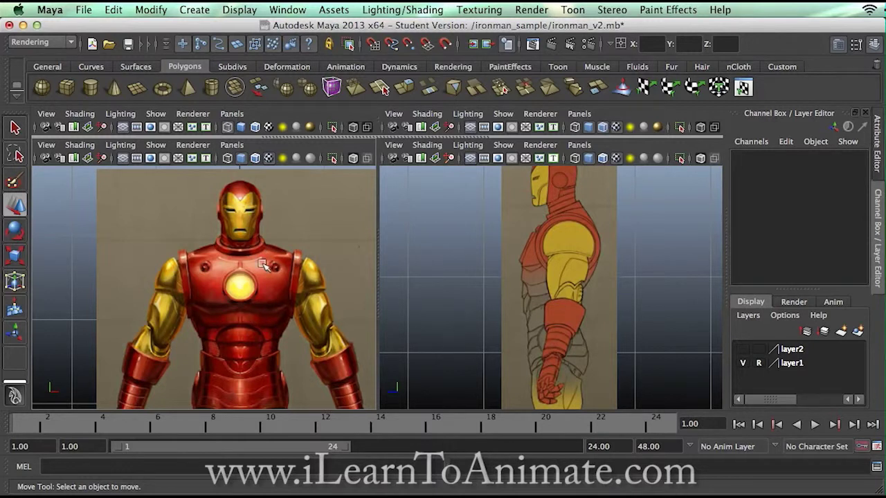
{"action": "scroll", "coordinate": [259, 285], "scroll_direction": "up", "scroll_amount": 5}
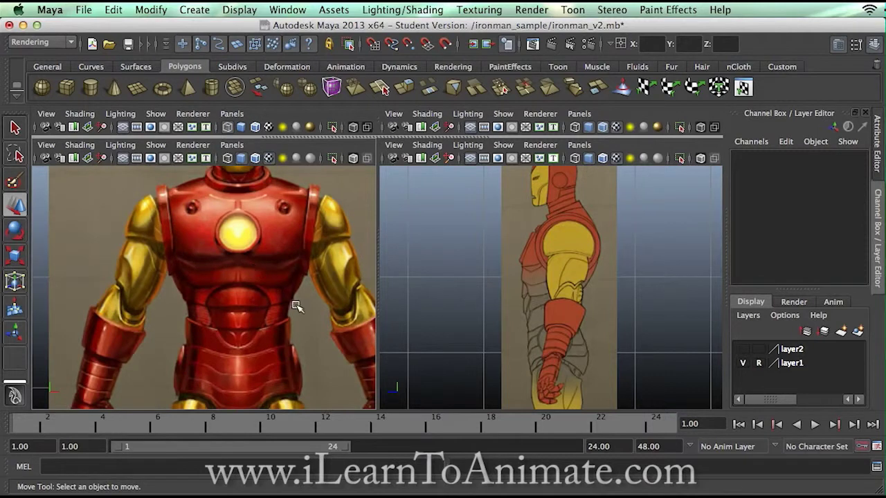
{"action": "scroll", "coordinate": [283, 298], "scroll_direction": "down", "scroll_amount": 1}
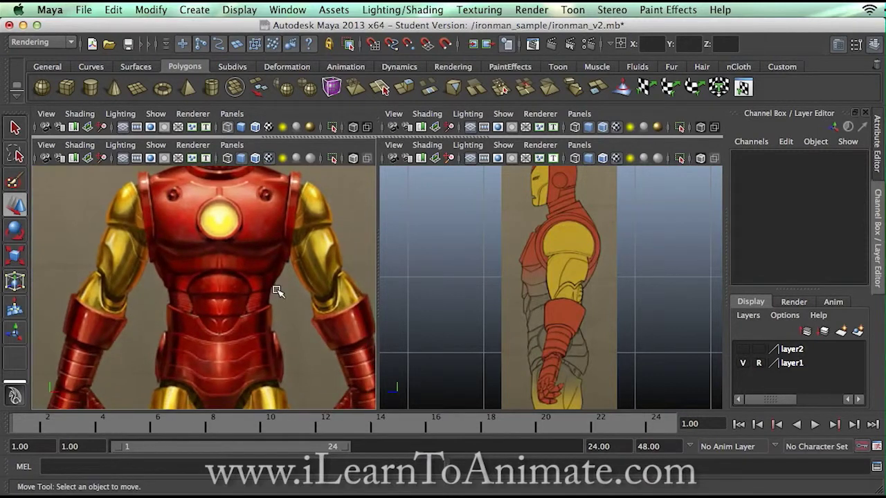
{"action": "scroll", "coordinate": [273, 296], "scroll_direction": "down", "scroll_amount": 5}
{"action": "scroll", "coordinate": [249, 301], "scroll_direction": "up", "scroll_amount": 1}
{"action": "scroll", "coordinate": [246, 302], "scroll_direction": "up", "scroll_amount": 4}
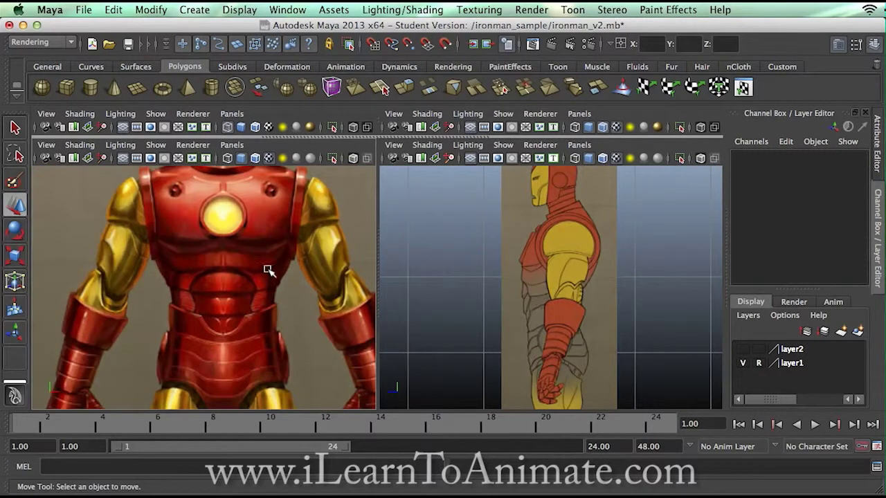
{"action": "scroll", "coordinate": [268, 270], "scroll_direction": "down", "scroll_amount": 1}
{"action": "scroll", "coordinate": [255, 294], "scroll_direction": "down", "scroll_amount": 5}
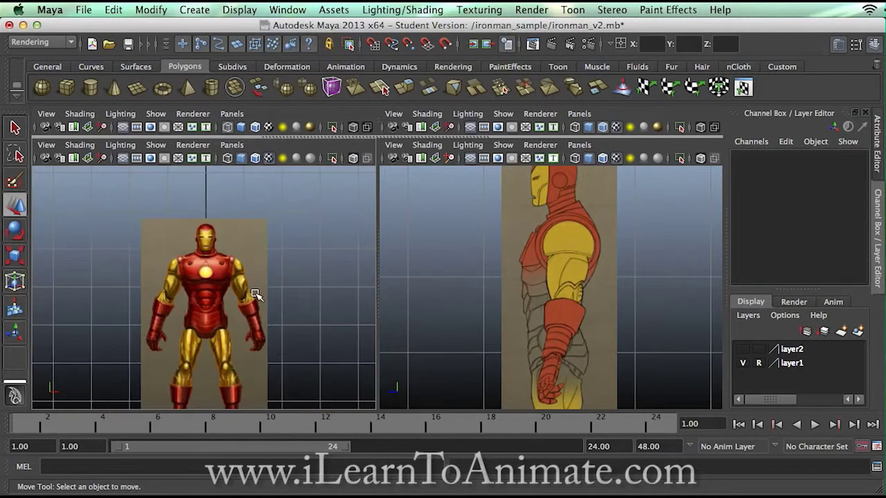
{"action": "scroll", "coordinate": [243, 296], "scroll_direction": "up", "scroll_amount": 3}
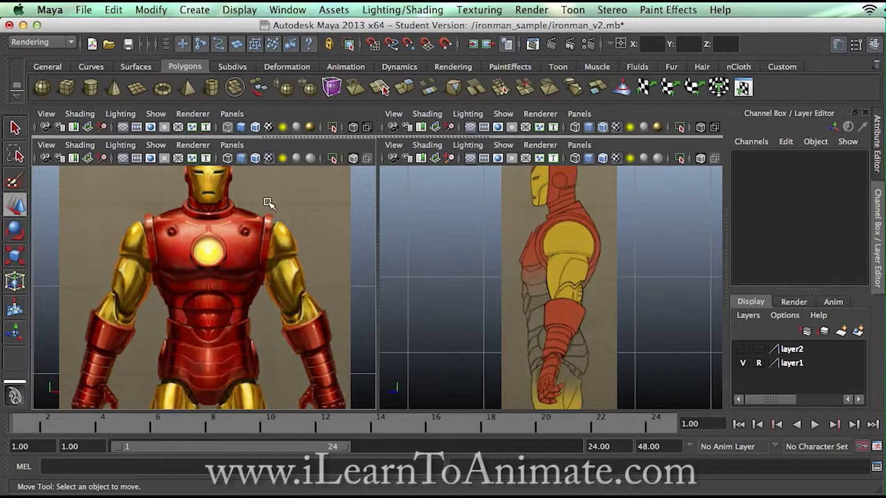
Track the front view to frame Iron Man's full head and torso
{"action": "middle_click_drag", "start_coordinate": [256, 209], "coordinate": [269, 320], "text": "alt"}
{"action": "right_click_drag", "start_coordinate": [269, 320], "coordinate": [264, 240], "text": "alt"}
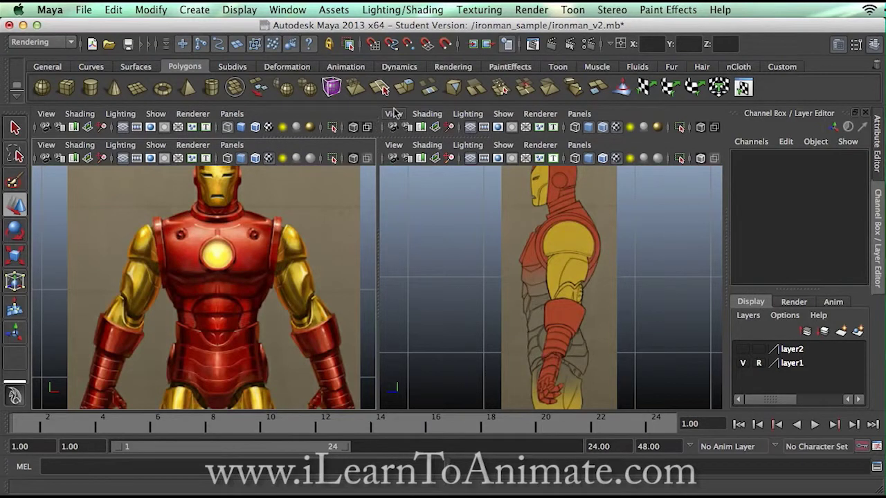
Drag out a polygon plane, pPlane4, over the torso in the side view
{"action": "left_click", "coordinate": [141, 92]}
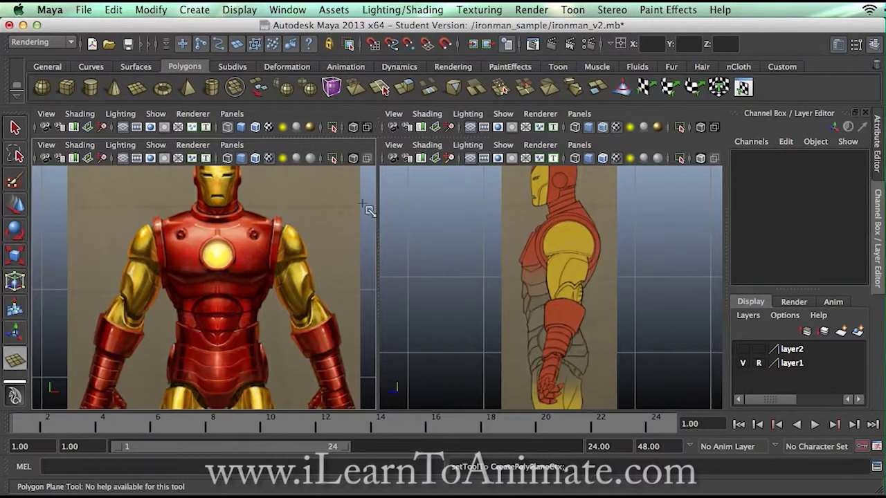
{"action": "left_click_drag", "start_coordinate": [514, 208], "coordinate": [603, 381]}
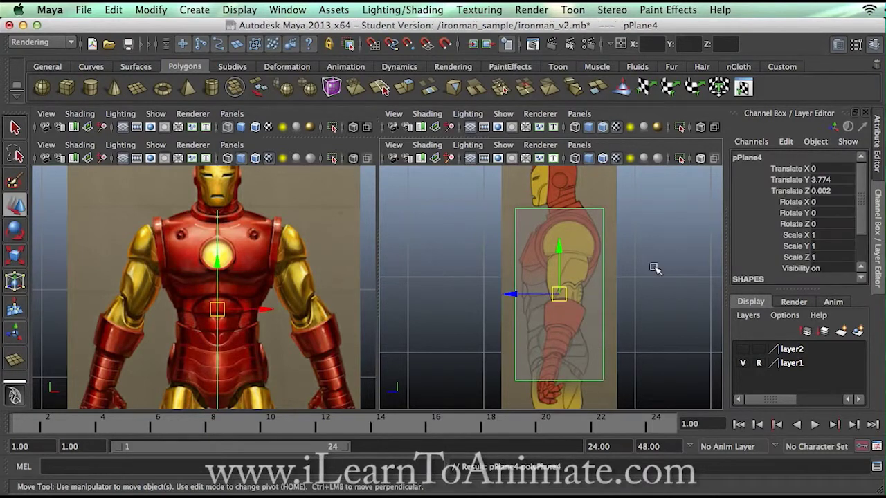
Set polyPlane4's Subdivisions Width to 7 in the Channel Box
{"action": "scroll", "coordinate": [863, 218], "scroll_direction": "down", "scroll_amount": 3}
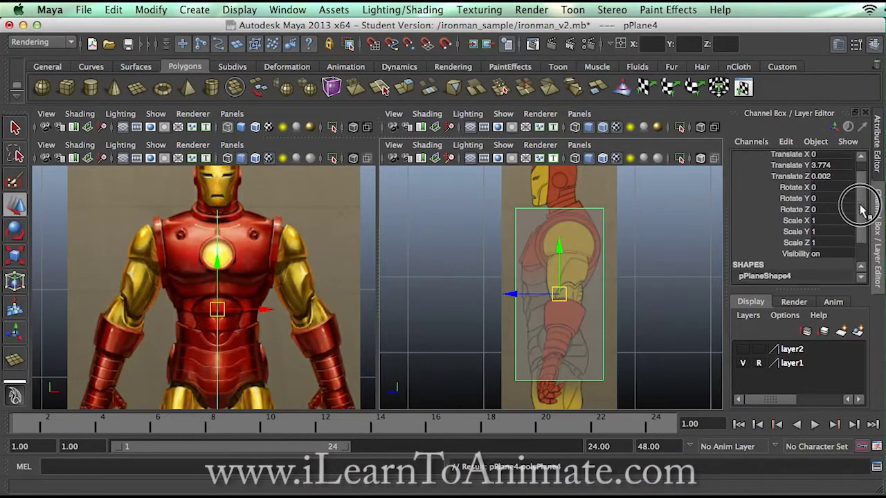
{"action": "left_click", "coordinate": [761, 269]}
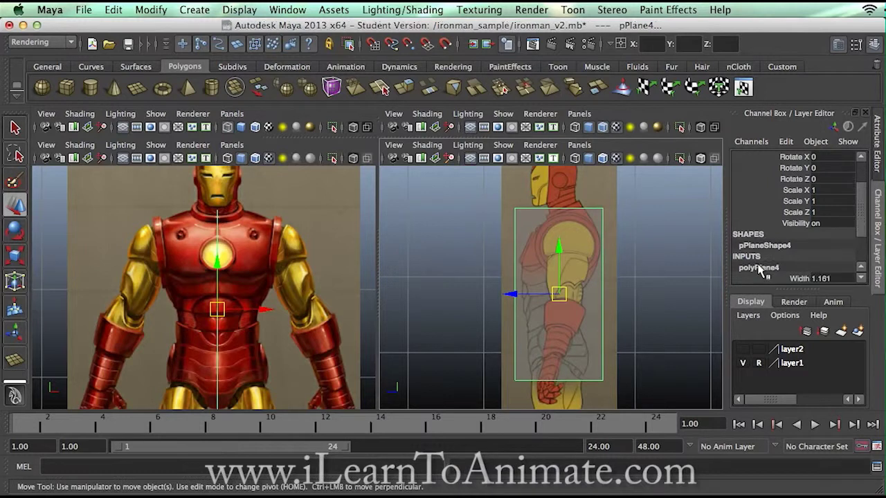
{"action": "left_click_drag", "start_coordinate": [862, 215], "coordinate": [867, 241]}
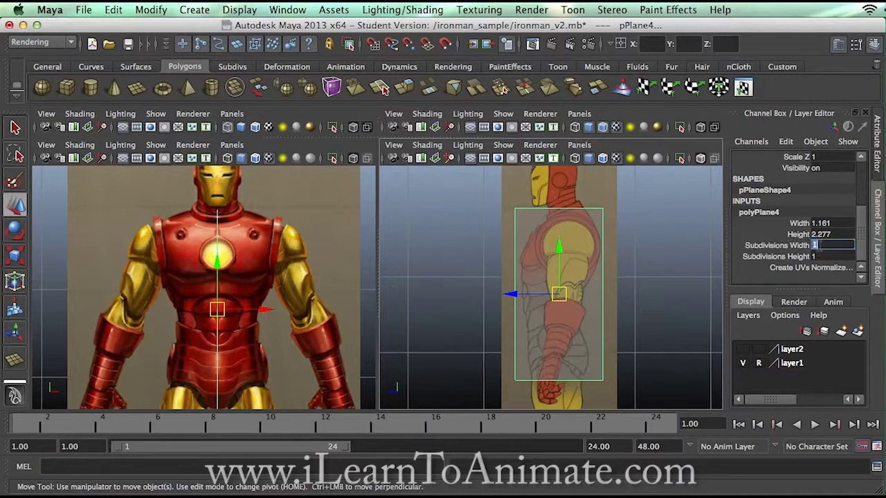
{"action": "left_click", "coordinate": [779, 245]}
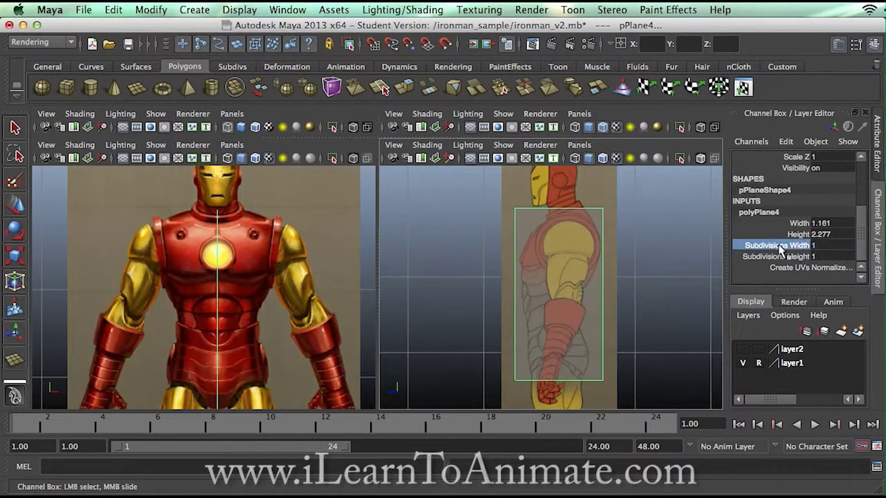
{"action": "double_click", "coordinate": [817, 245]}
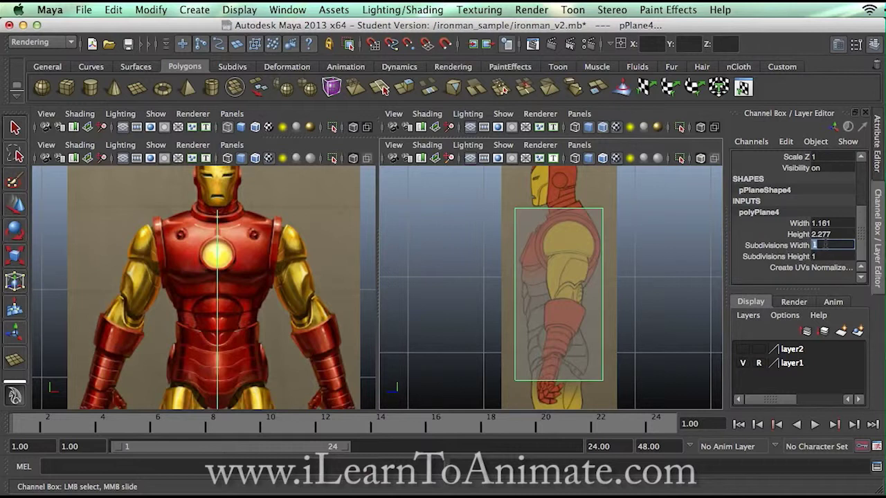
{"action": "key", "text": "Return"}
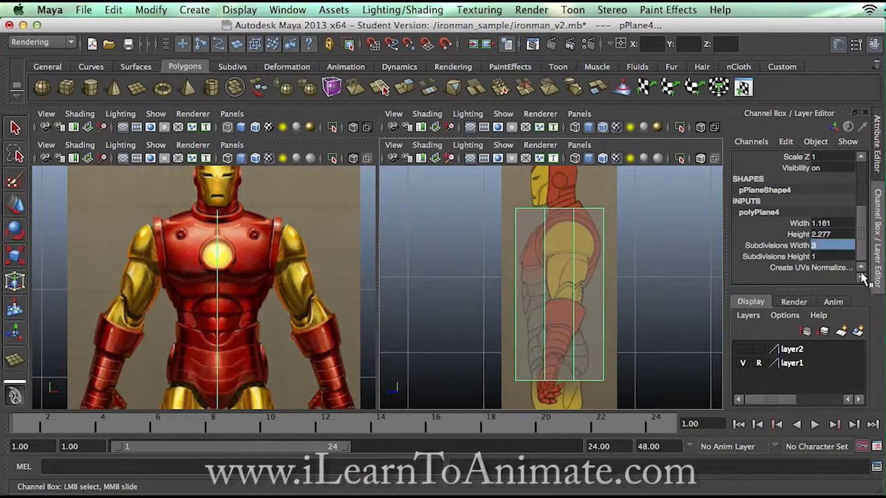
{"action": "type", "text": "2"}
{"action": "key", "text": "Return"}
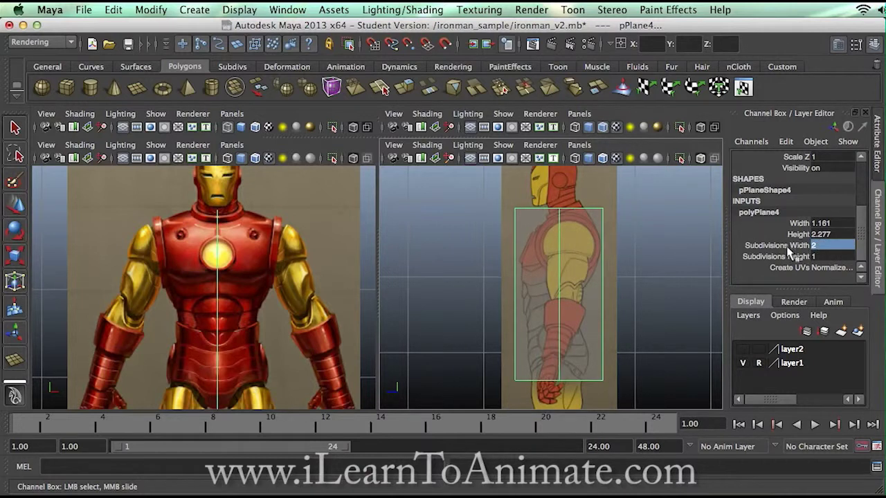
{"action": "left_click", "coordinate": [786, 247]}
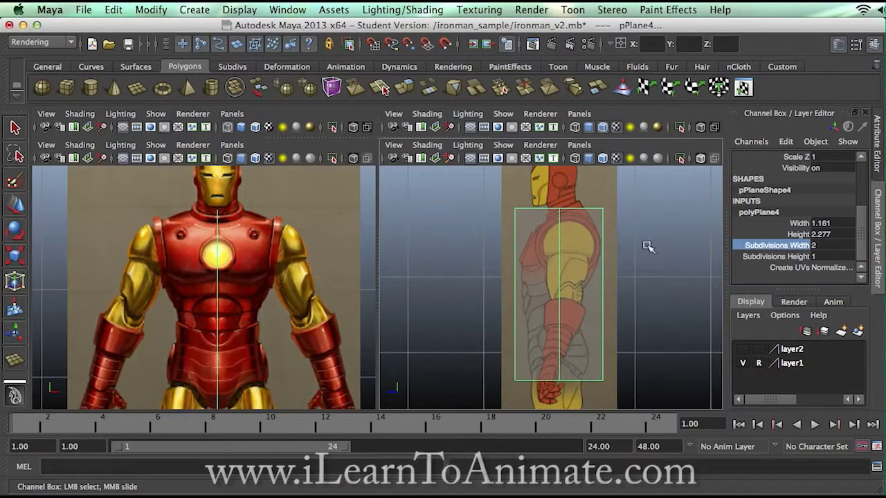
{"action": "middle_click_drag", "start_coordinate": [648, 243], "coordinate": [682, 252]}
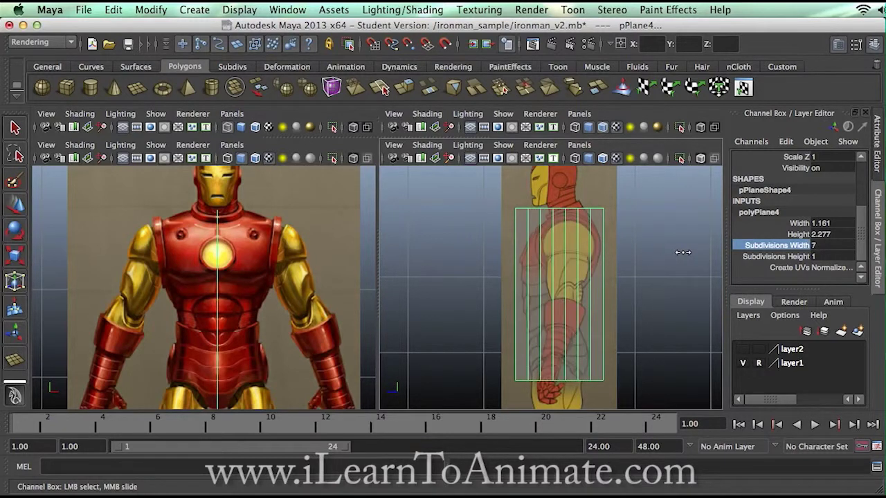
Set Subdivisions Height to 7 and centre the 7x7 gridded plane in the side view
{"action": "left_click", "coordinate": [786, 257]}
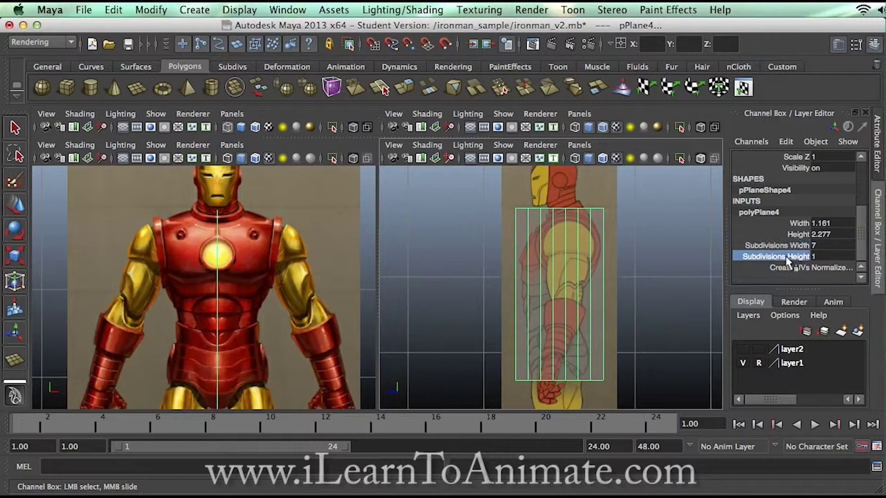
{"action": "middle_click_drag", "start_coordinate": [631, 260], "coordinate": [666, 263]}
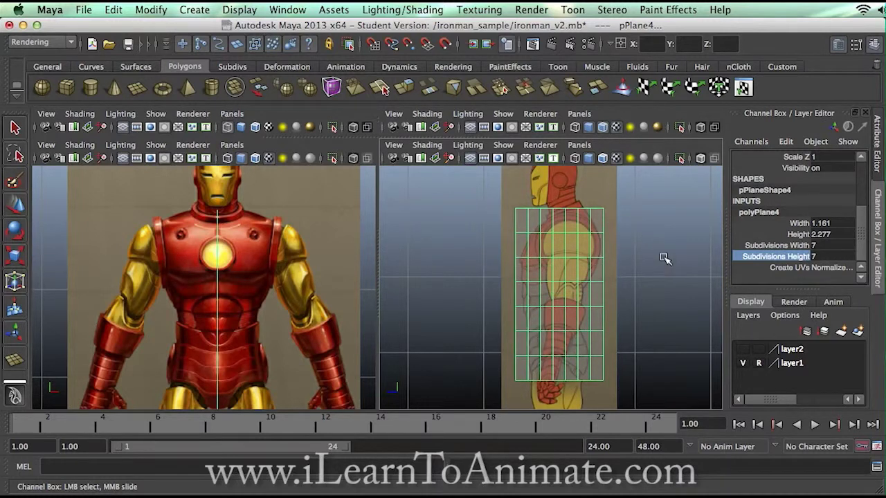
{"action": "scroll", "coordinate": [660, 265], "scroll_direction": "up", "scroll_amount": 2}
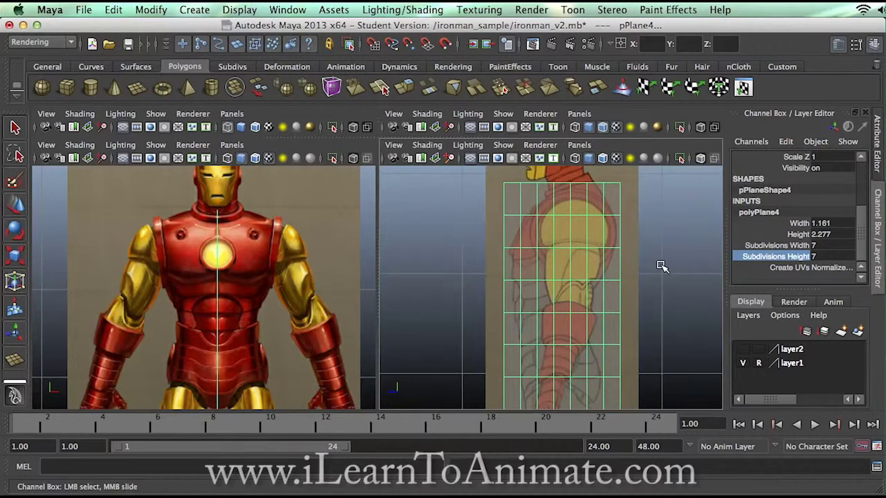
{"action": "middle_click_drag", "start_coordinate": [661, 271], "coordinate": [652, 278], "text": "alt"}
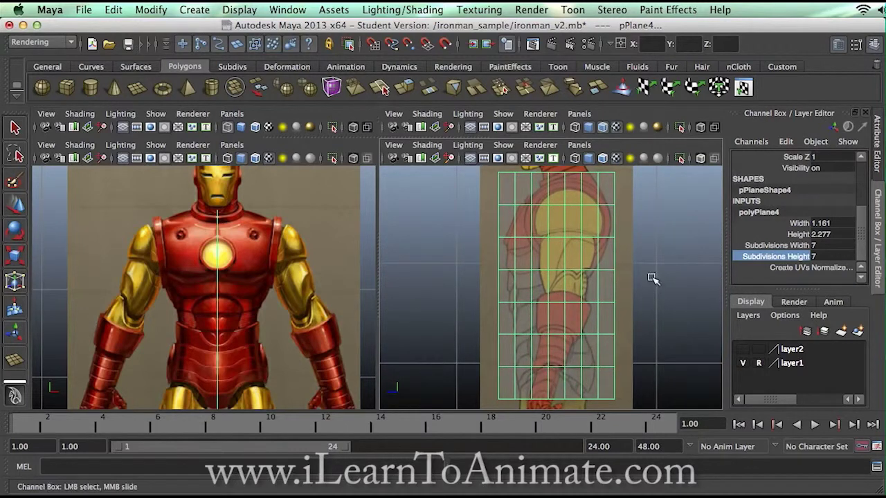